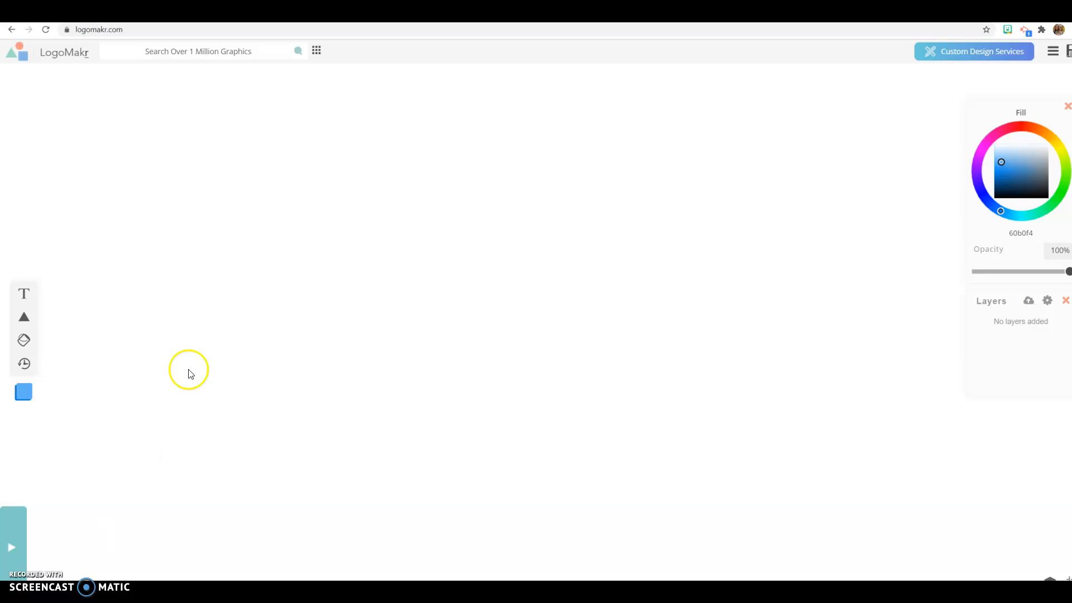
Switch to the CAAPLearningLibrary site to view the icons beside its available courses, and return to LogoMakr.
click(425, 12)
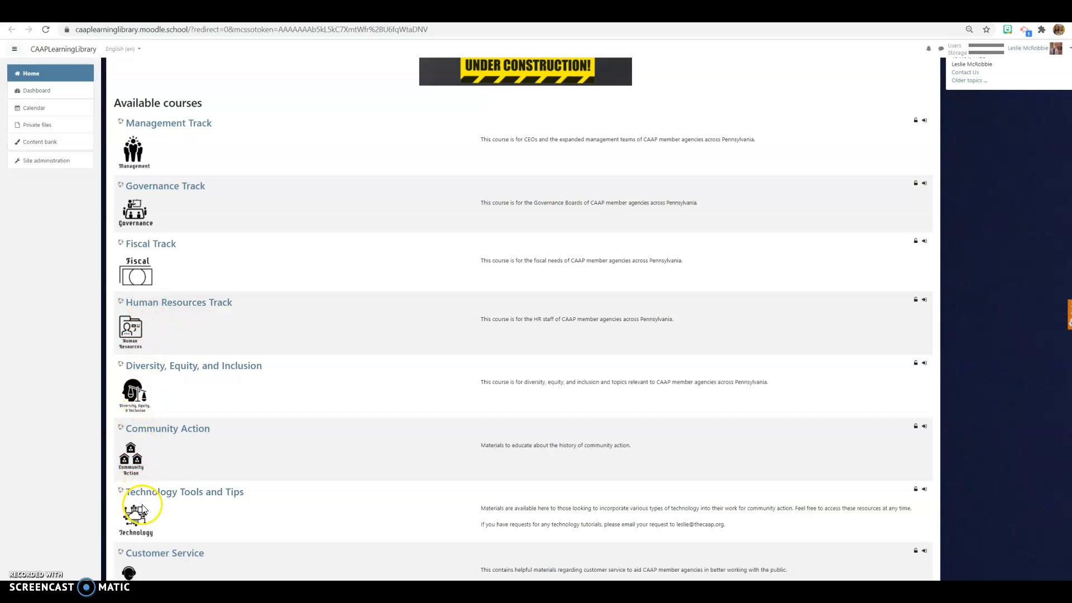
scroll(143, 507, down, 1)
scroll(144, 507, down, 3)
scroll(144, 508, up, 5)
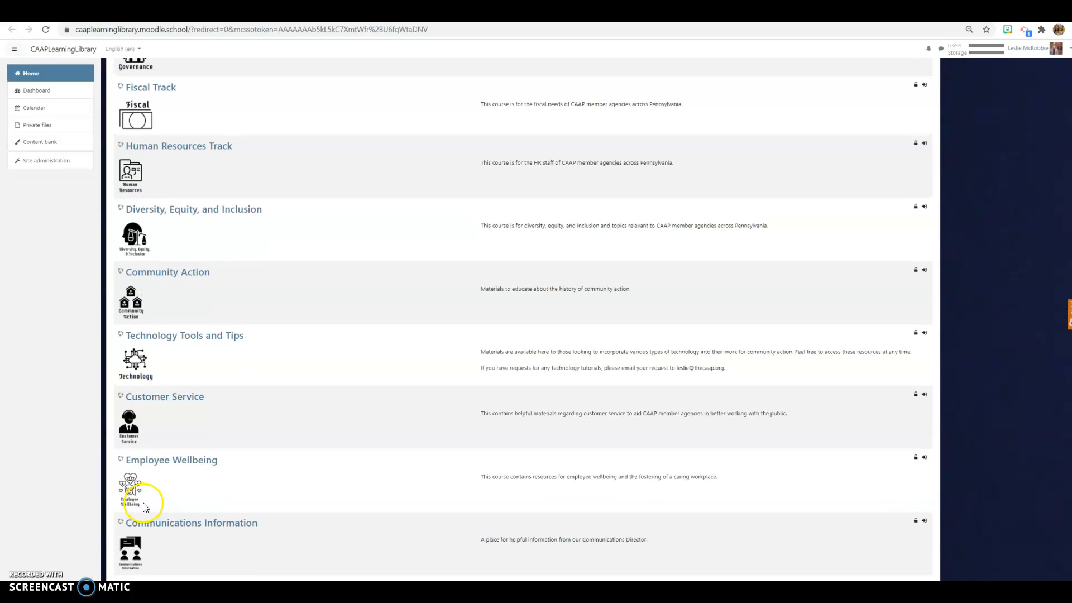
click(232, 14)
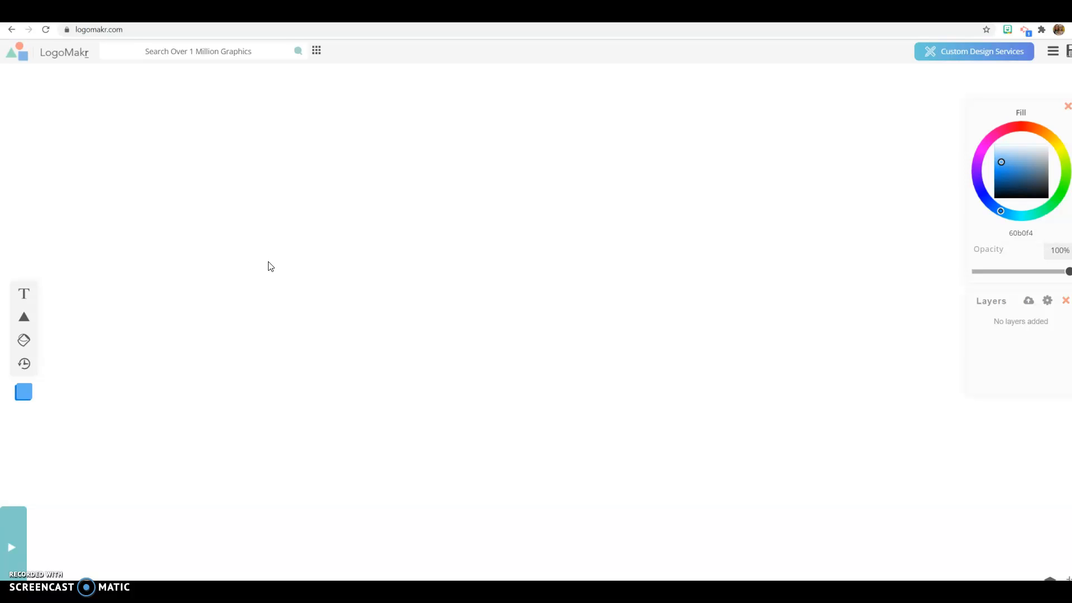
Search the graphics library for "sloth" and add the solid black sloth hanging from a branch to the canvas.
click(273, 46)
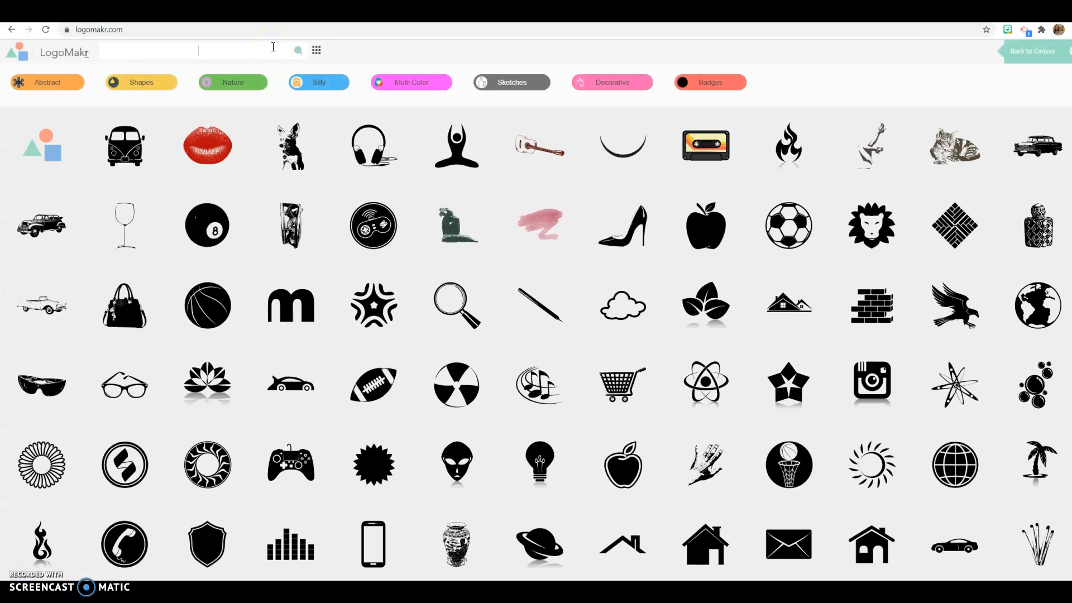
text(sloth)
key(Return)
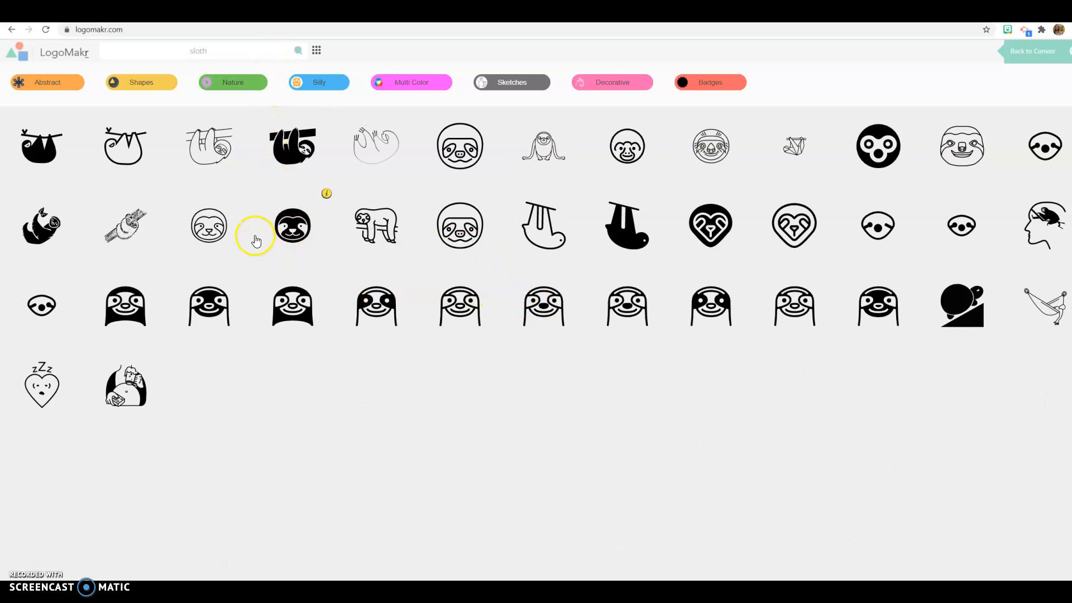
click(309, 154)
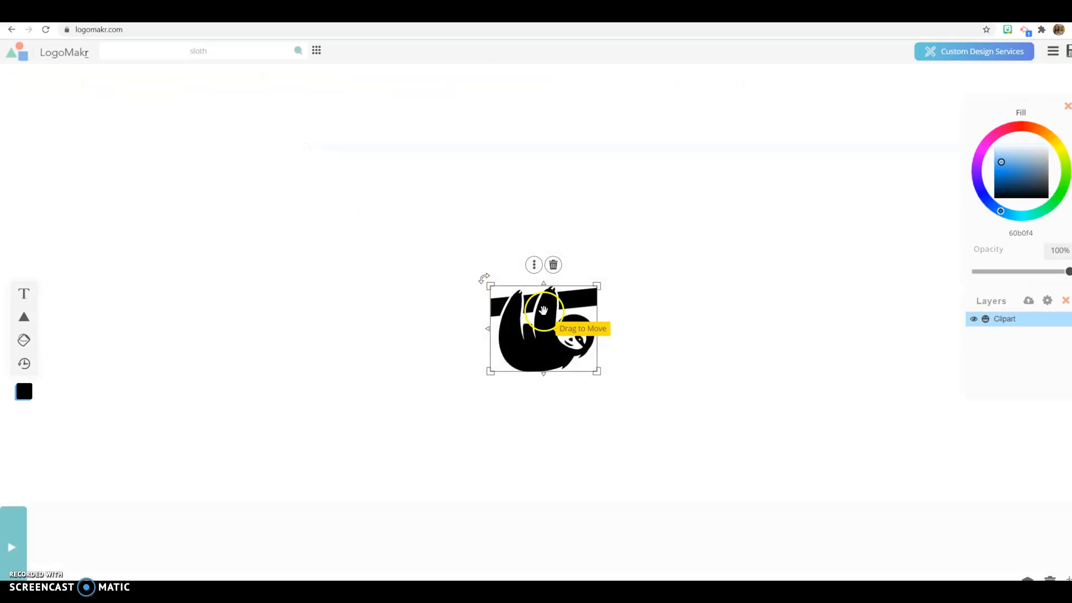
Move the sloth graphic to the upper part of the canvas and resize it slightly smaller.
drag(488, 246, 431, 233)
drag(474, 285, 513, 240)
click(479, 326)
click(489, 306)
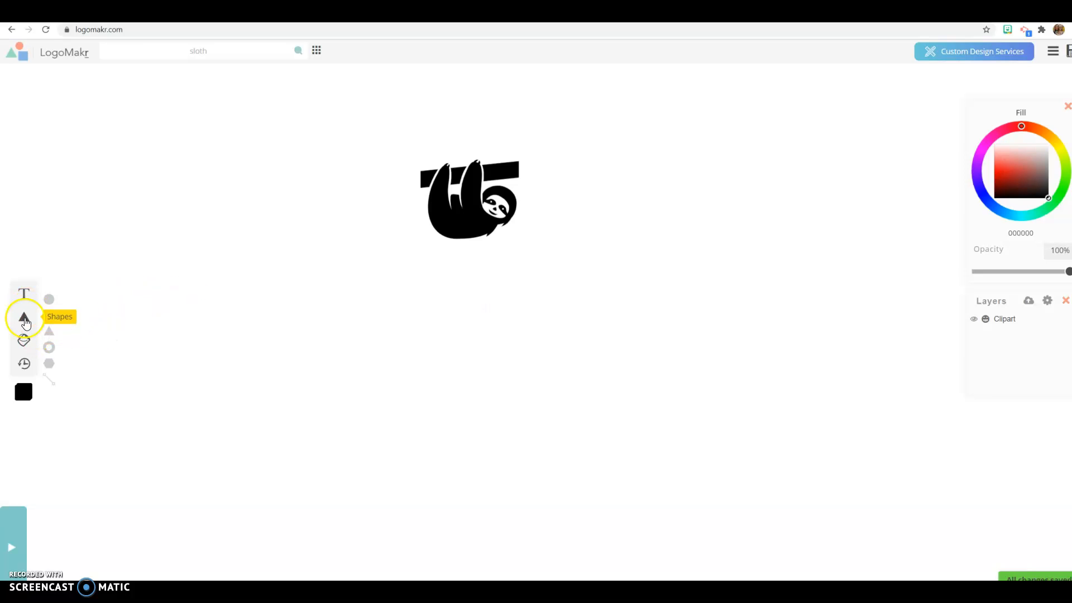
Fill the sloth's body with red (dc3131) using the fill tool, leaving the branch black.
click(28, 349)
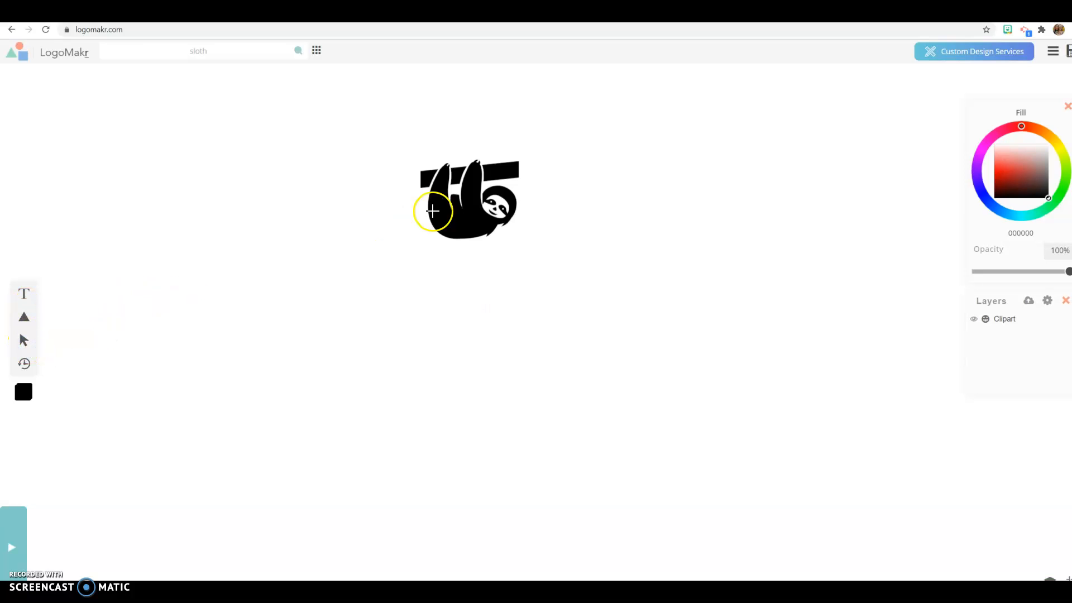
click(1010, 169)
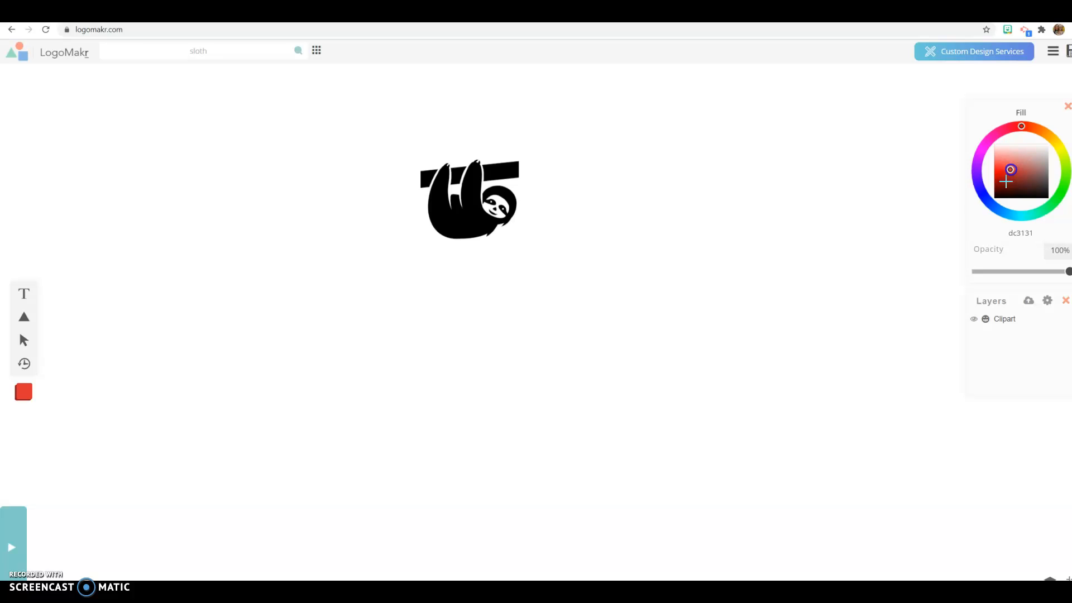
click(455, 211)
Fill the sloth's body with brown (785b19).
drag(1012, 170, 1042, 194)
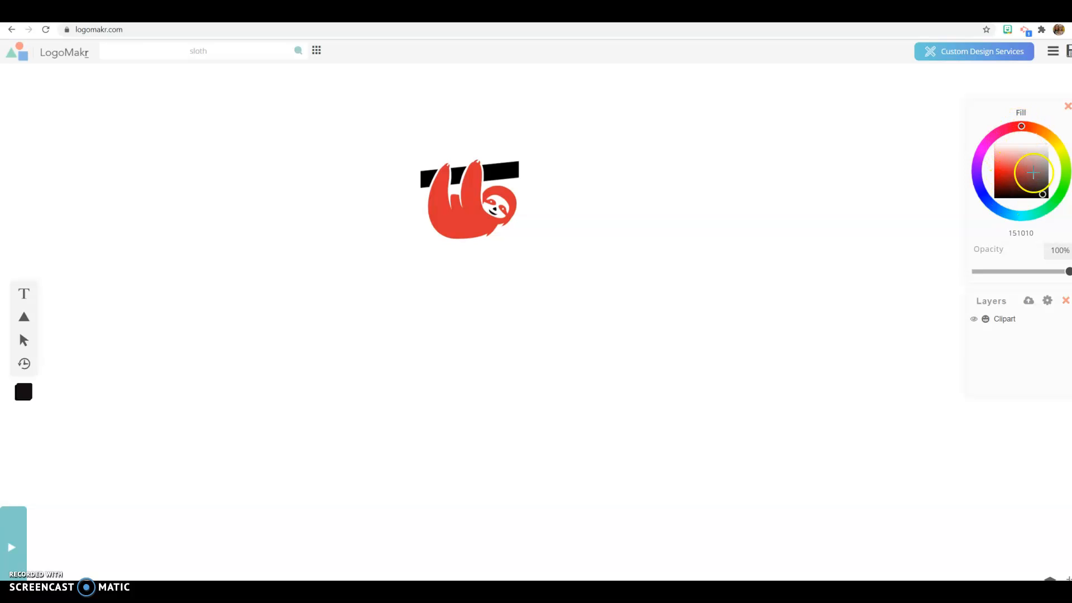
click(1019, 133)
mouse_move(1016, 128)
mouse_down()
mouse_move(985, 204)
mouse_move(1025, 219)
mouse_move(1066, 179)
mouse_move(1056, 135)
mouse_up()
click(1013, 183)
click(482, 212)
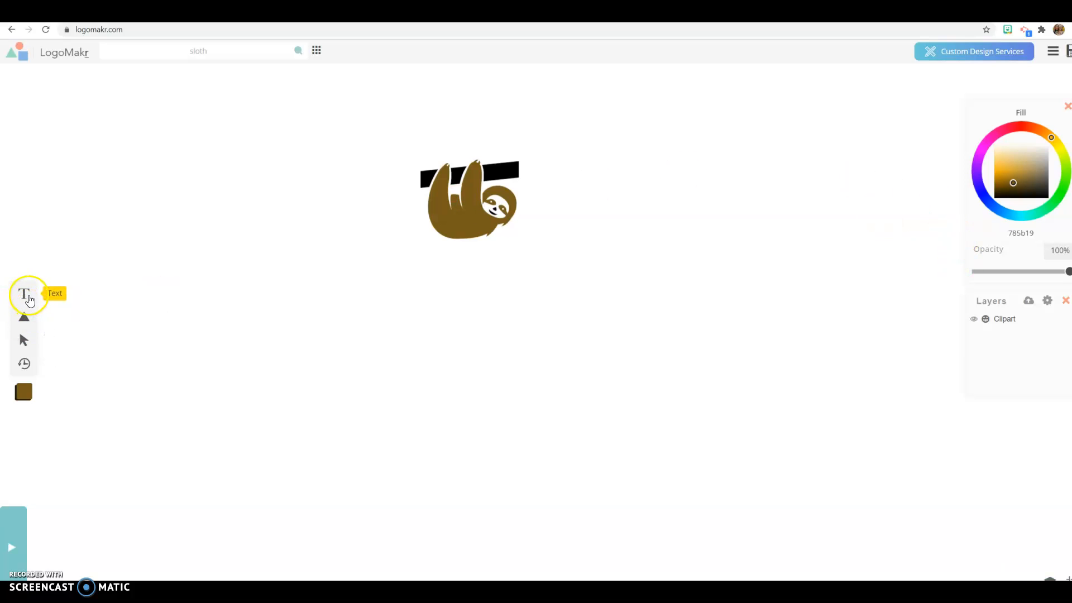
Add a text layer reading "Jimmy's Sloth" on the first line and "Sanctuary" on the second.
click(26, 297)
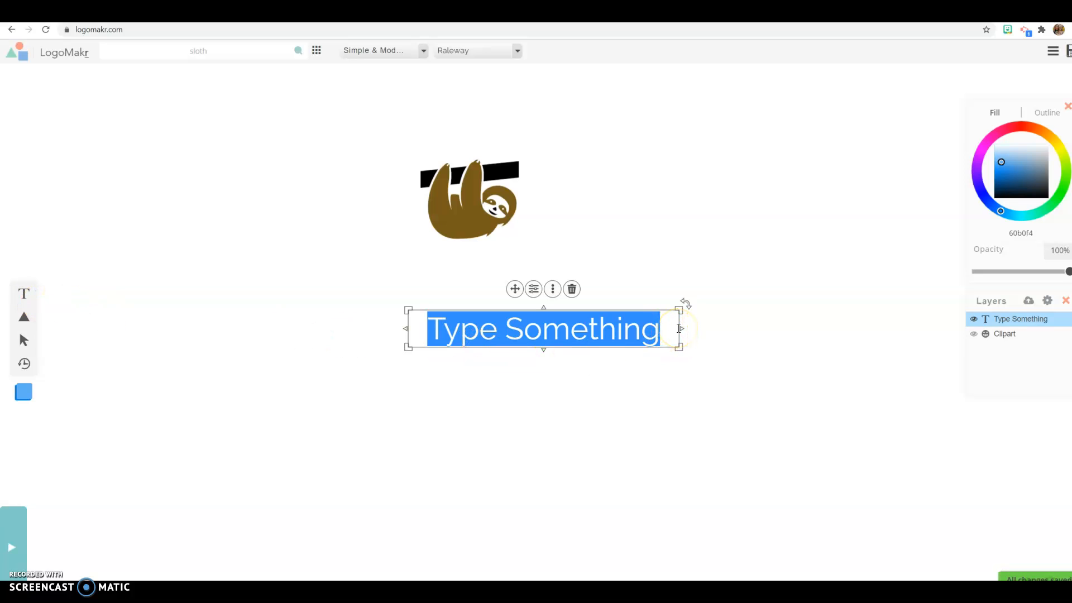
key(BackSpace)
text(Jimmy's)
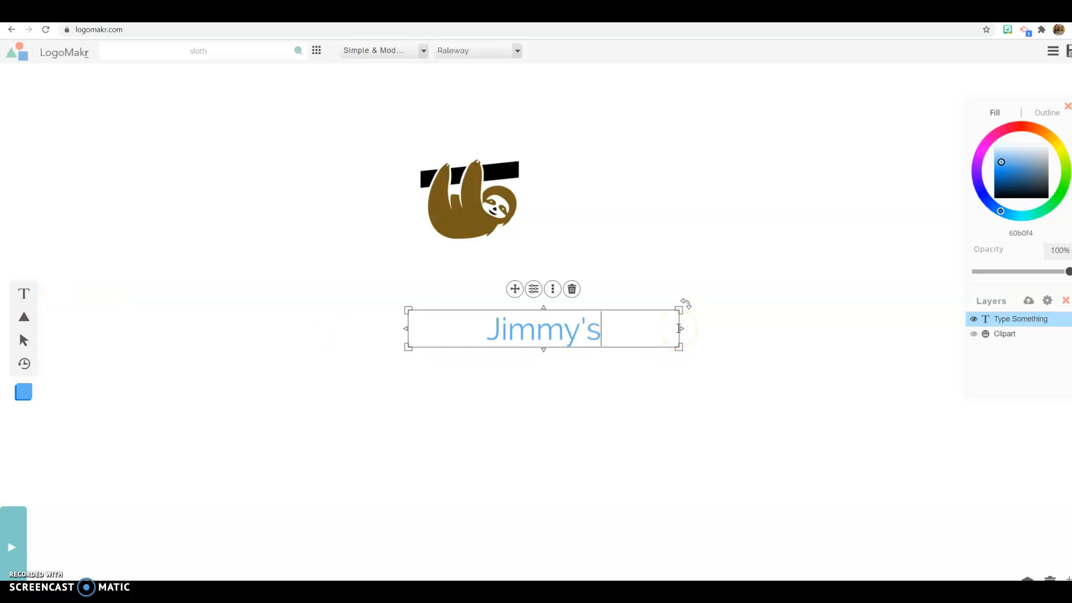
text( Sloth)
key(Return)
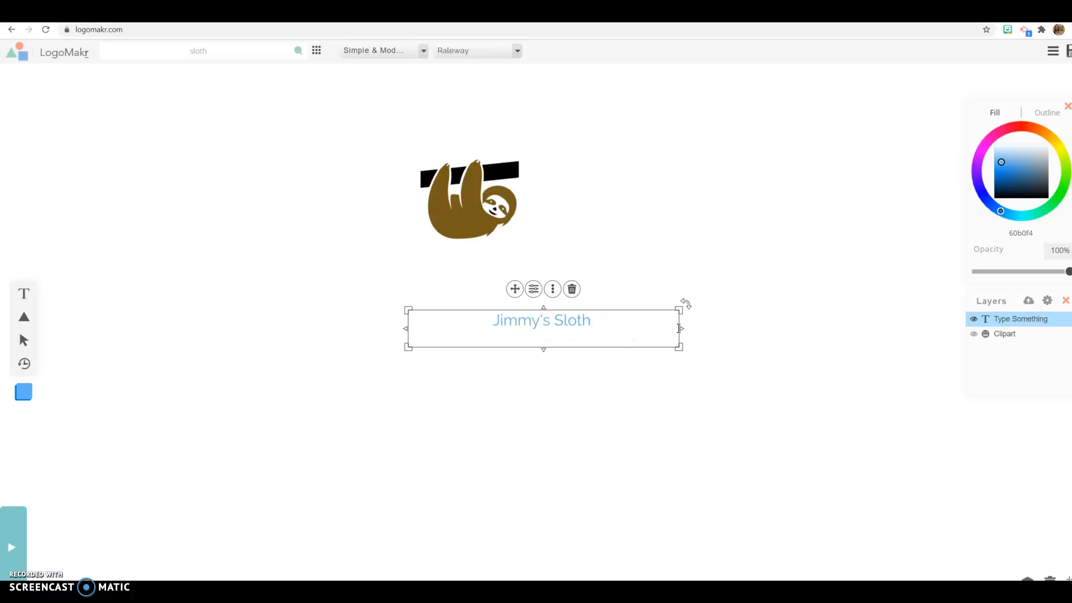
text(Sanctuary)
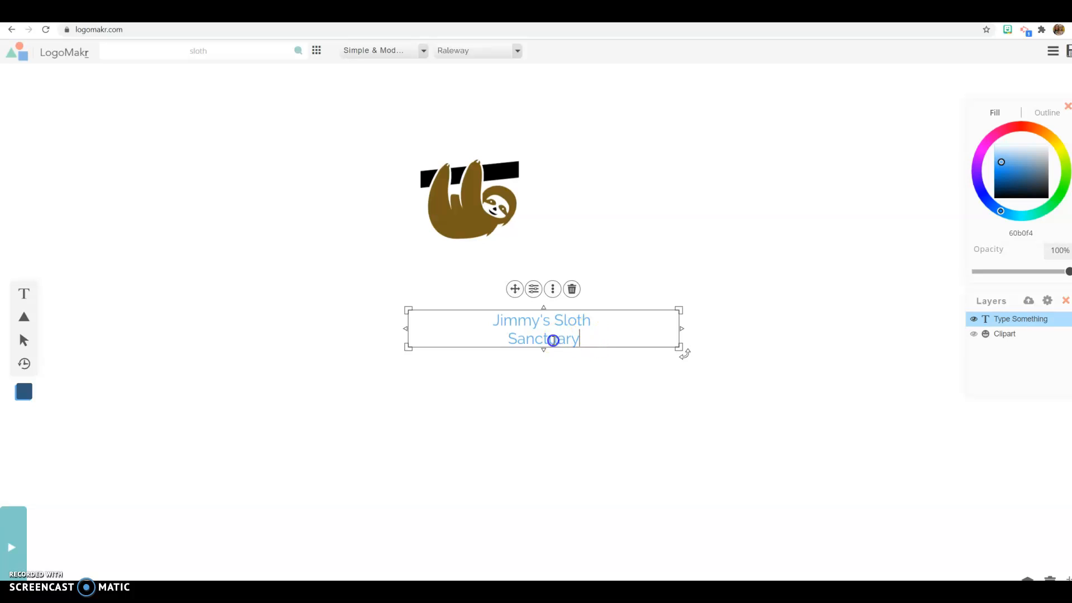
click(584, 342)
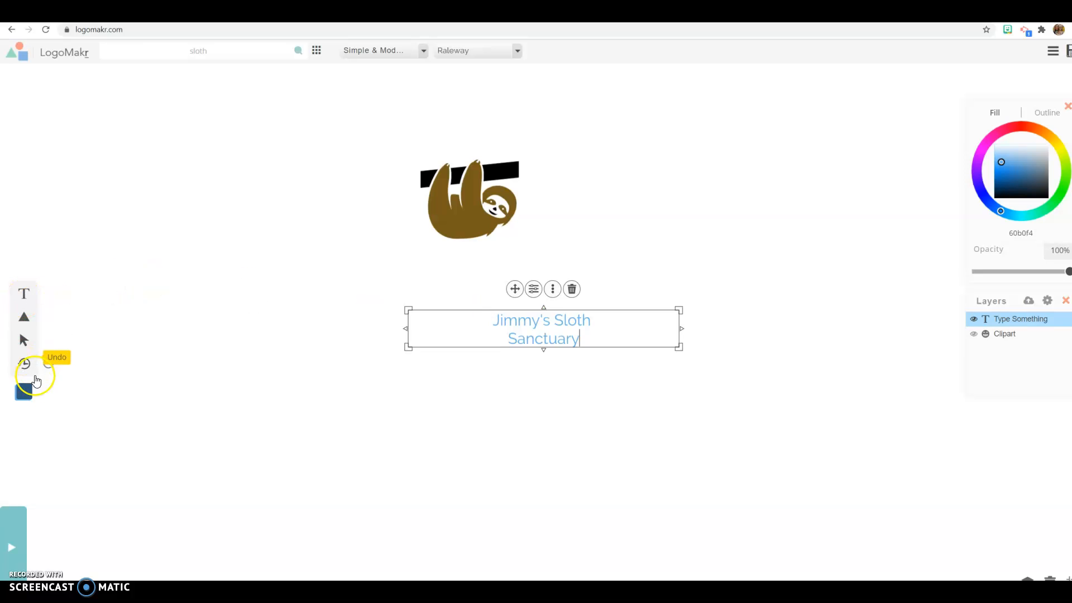
Set the logo text's fill colour to black (000000).
click(24, 394)
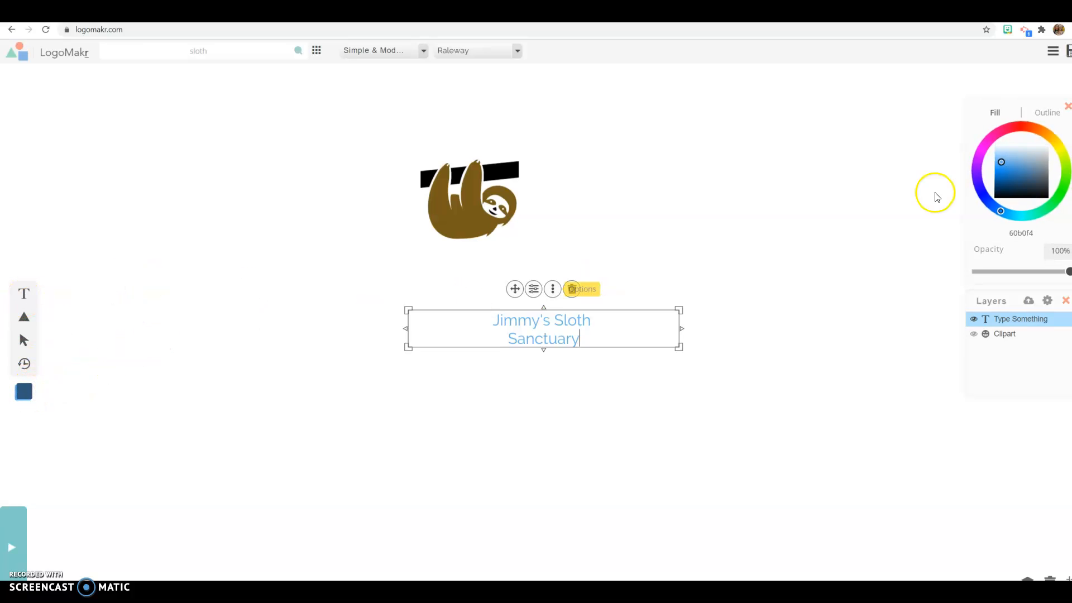
click(1048, 198)
click(840, 311)
Set the logo text's font category to Handwriting and browse the fonts it offers.
click(601, 337)
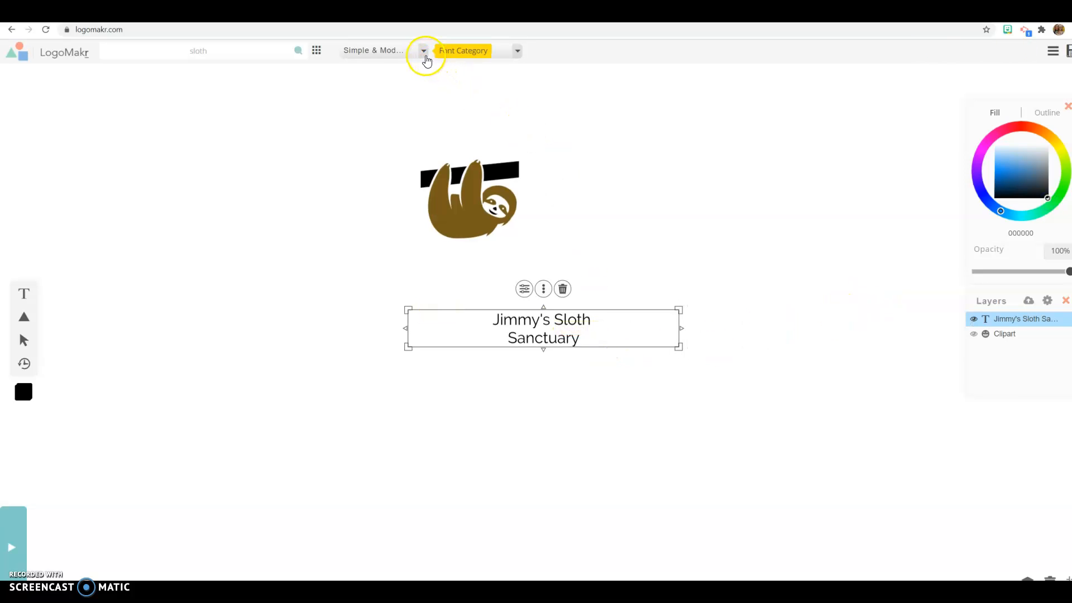
click(425, 54)
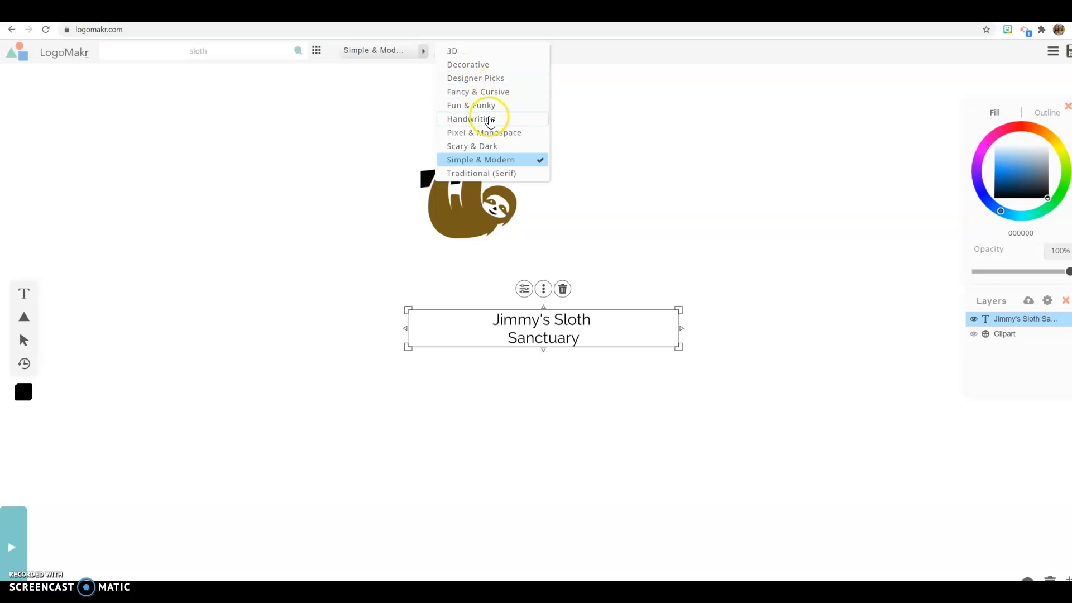
click(484, 118)
click(495, 51)
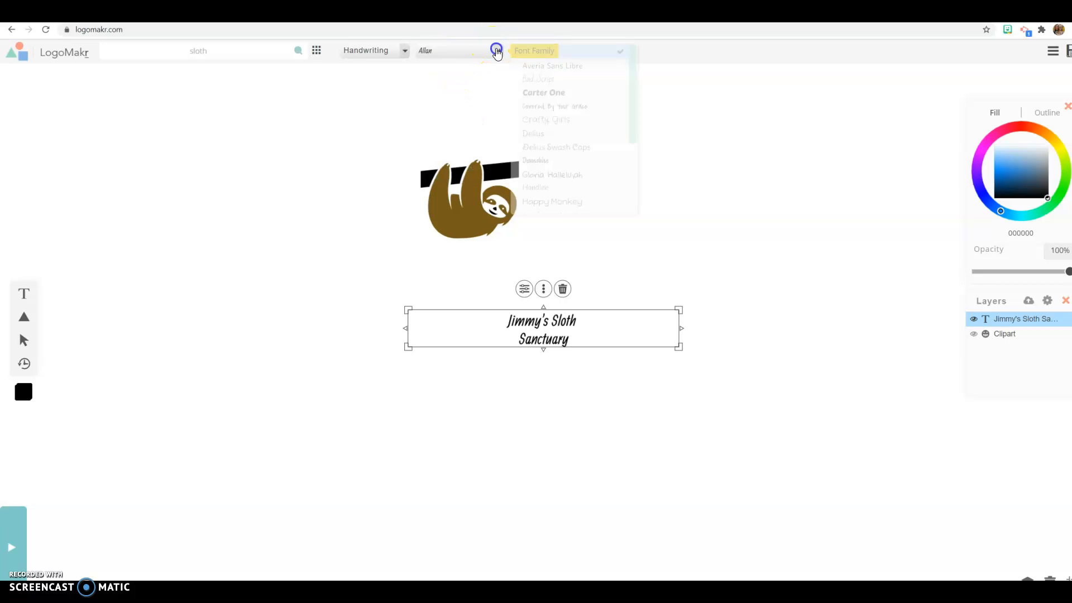
drag(637, 102, 636, 184)
Change the logo text's font category to Scary & Dark and choose the Creepster font.
click(406, 52)
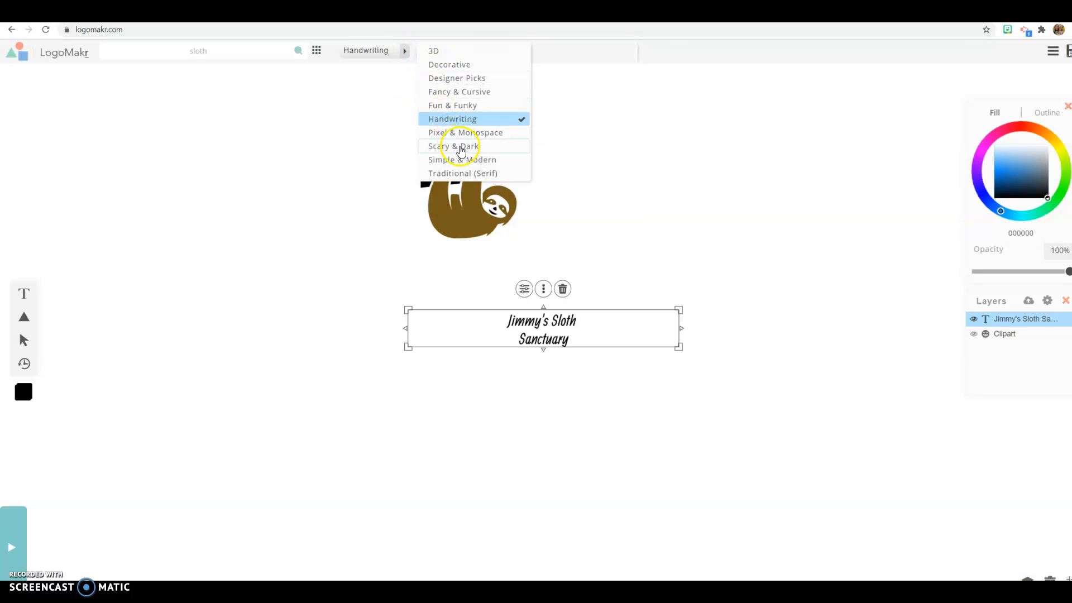
click(455, 145)
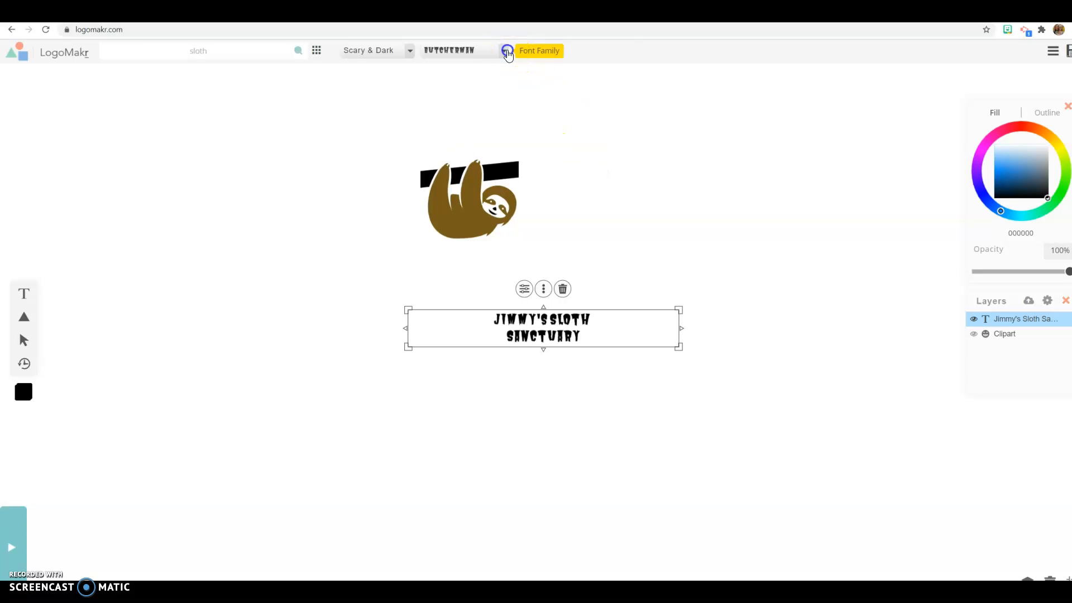
click(506, 52)
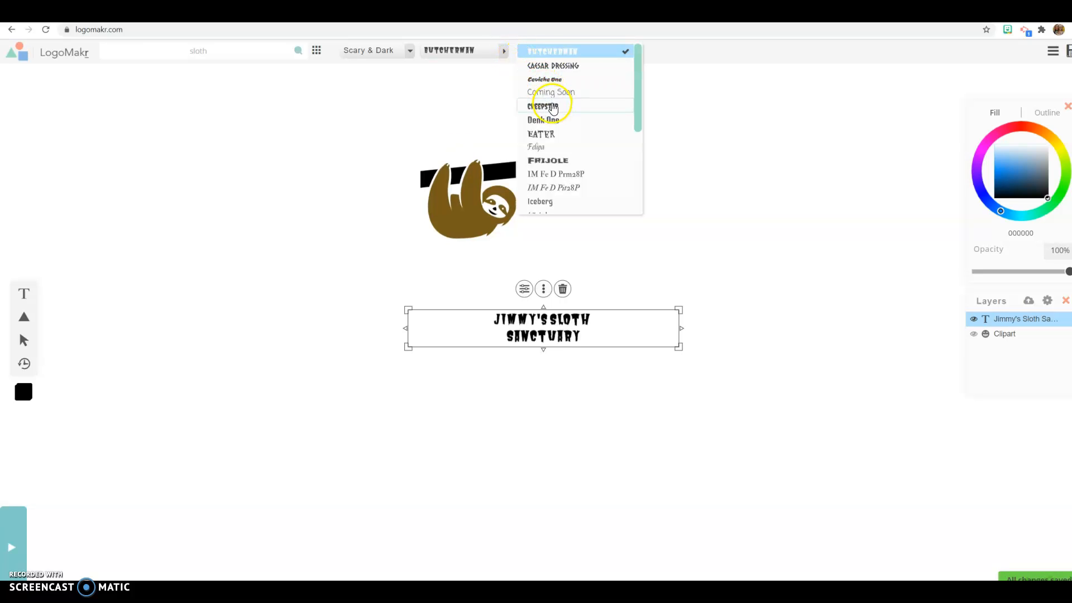
click(552, 105)
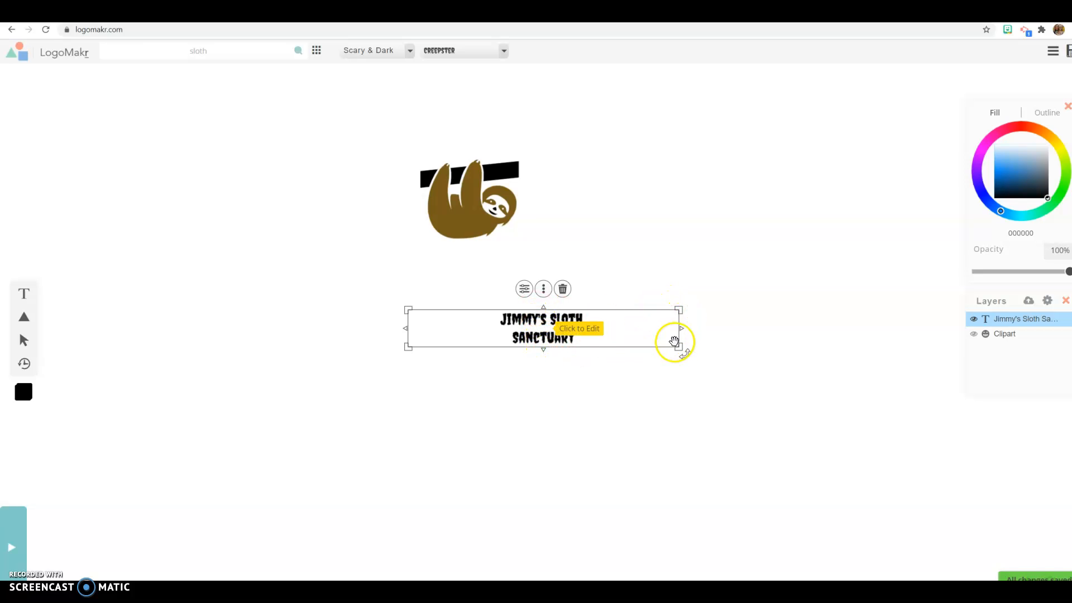
Enlarge the two-line logo text and place it centred directly beneath the sloth graphic.
drag(679, 347, 521, 302)
click(607, 315)
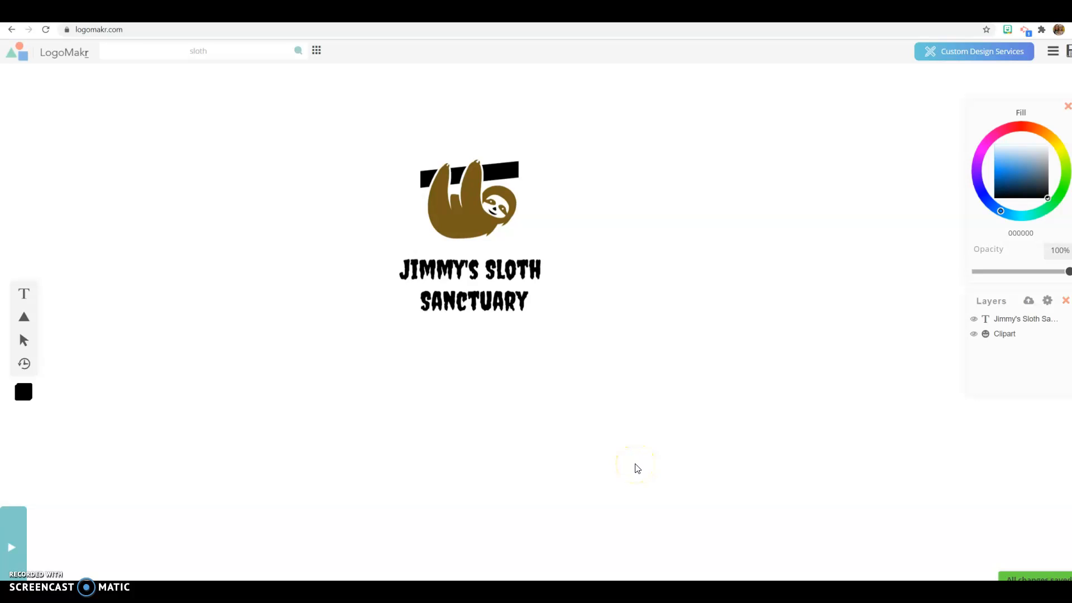
Recolour the logo text dark red (6d0c10).
click(503, 285)
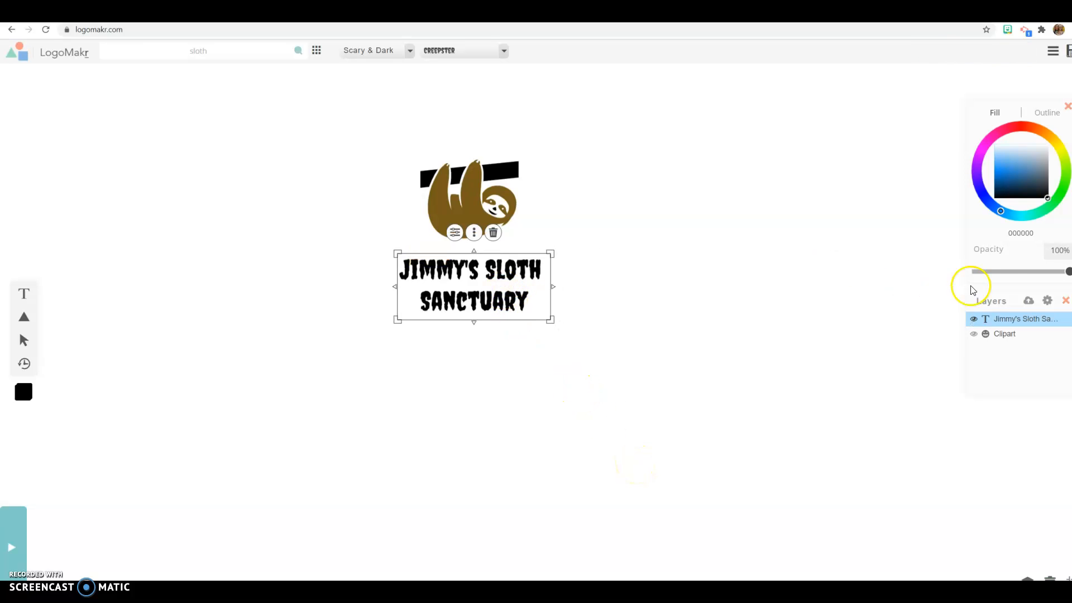
click(1019, 125)
drag(995, 169, 1007, 186)
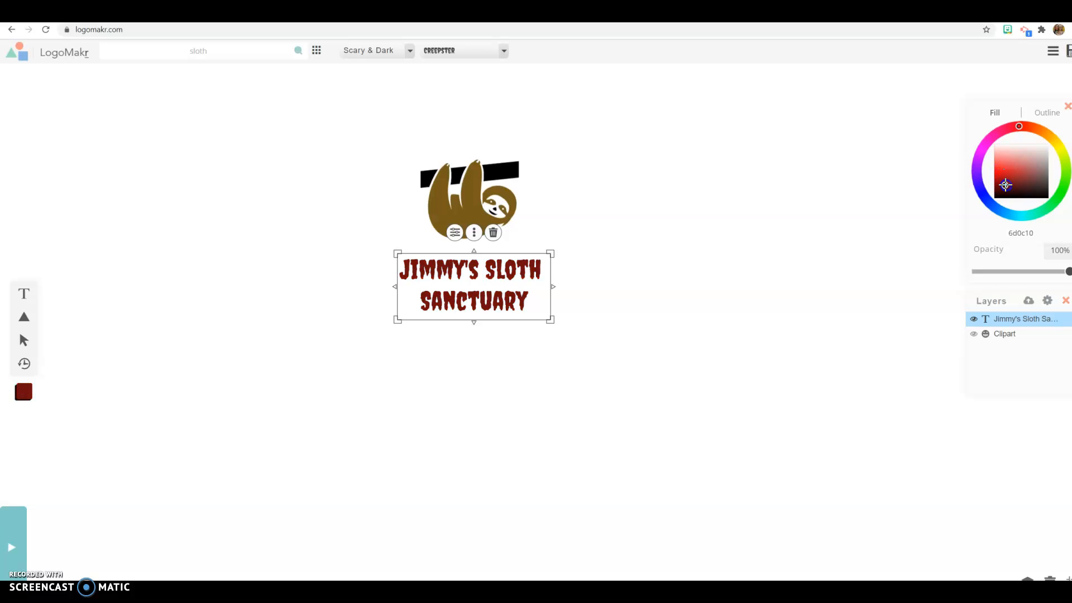
click(828, 314)
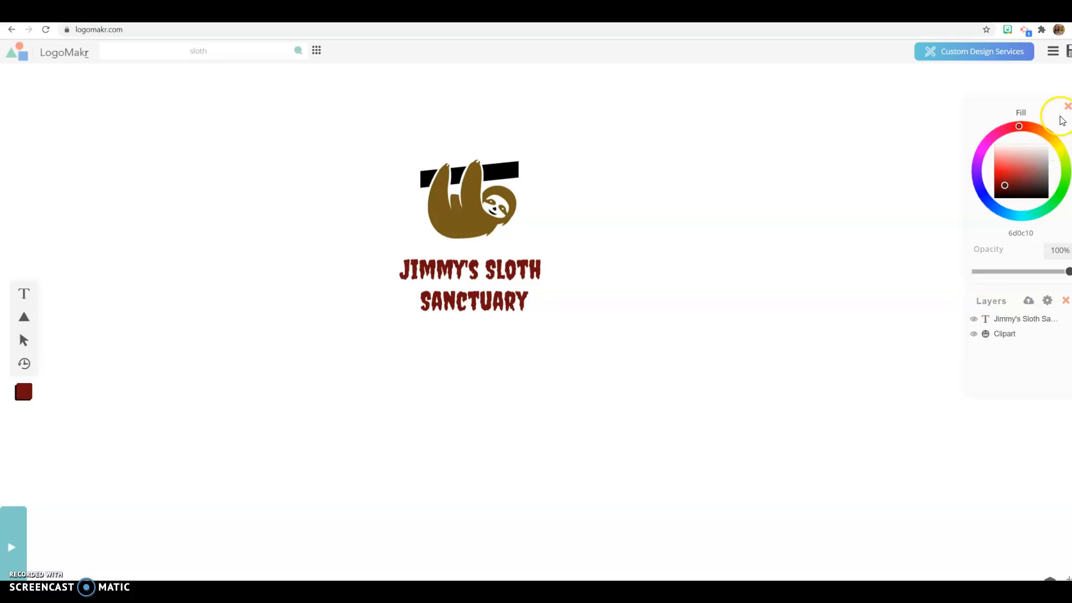
Save the logo and download the free low-resolution file.
click(1069, 54)
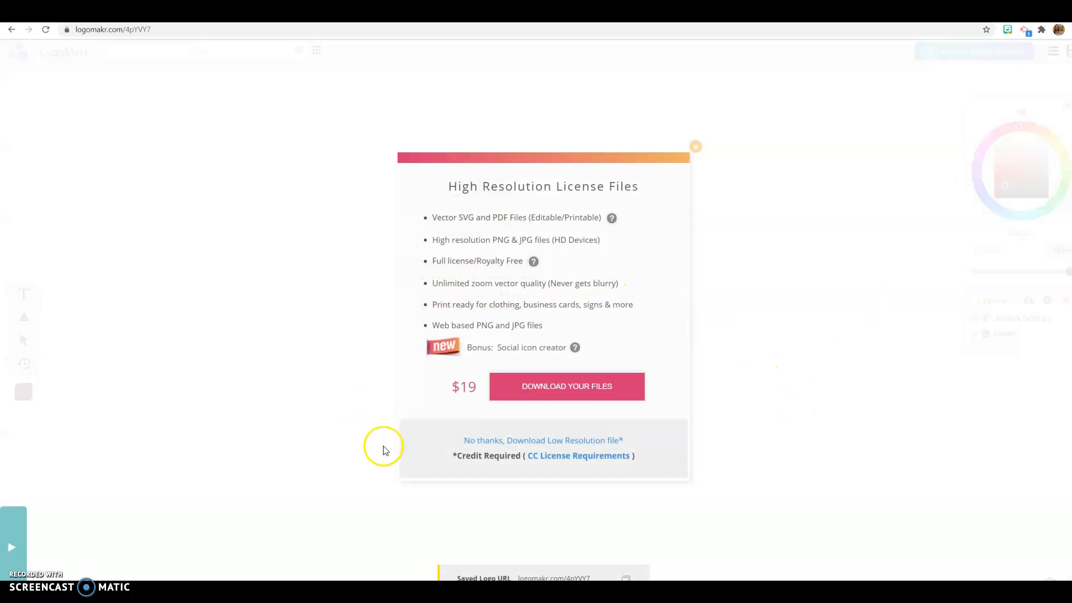
click(491, 442)
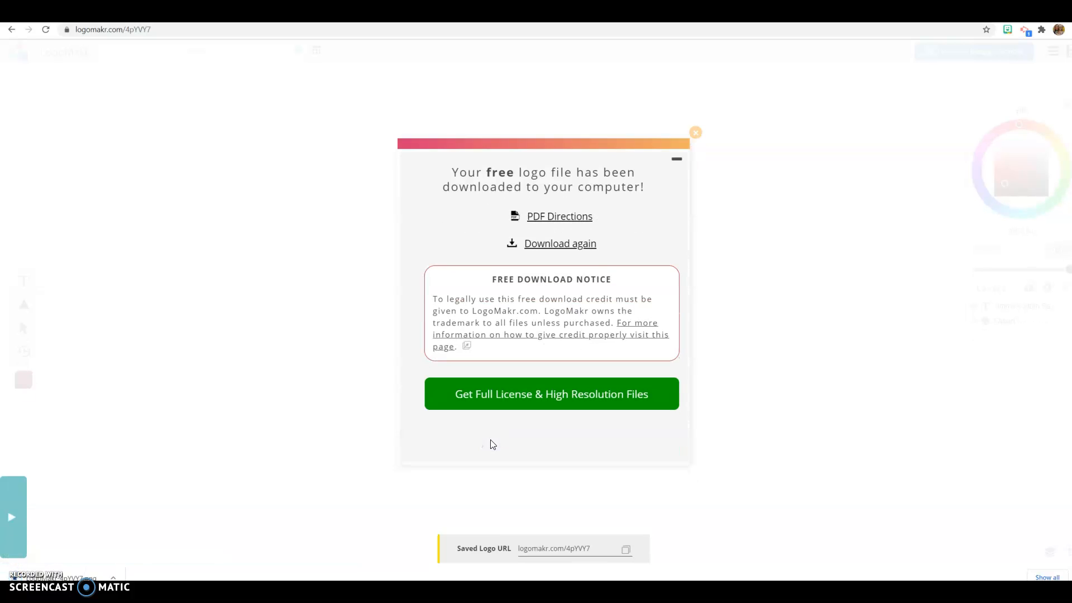
click(600, 246)
Open the downloaded logo image to check it, and return to the LogoMakr page.
click(42, 577)
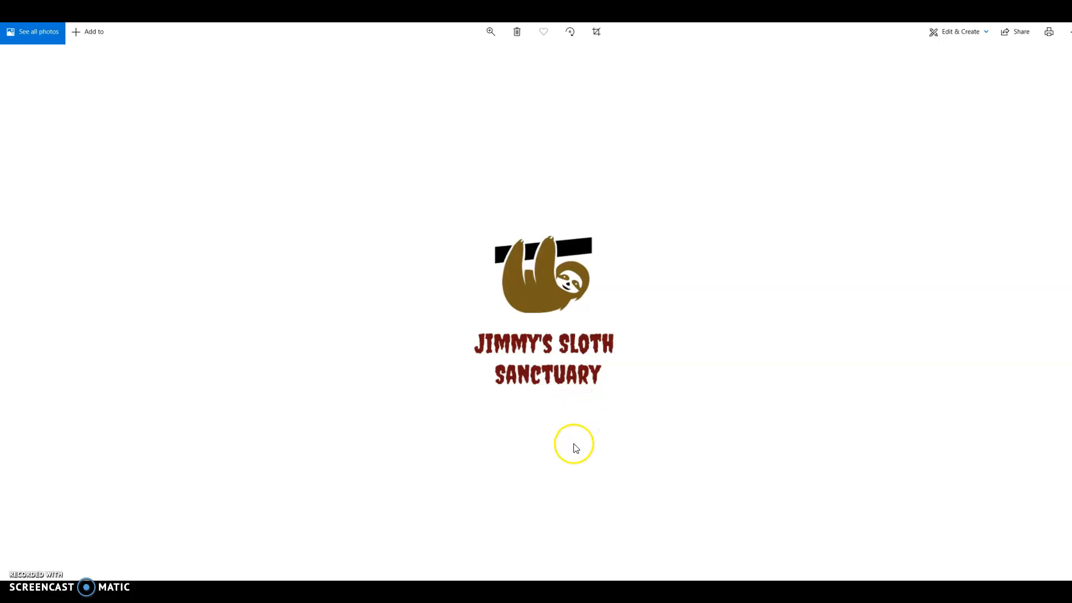
key(alt+Tab)
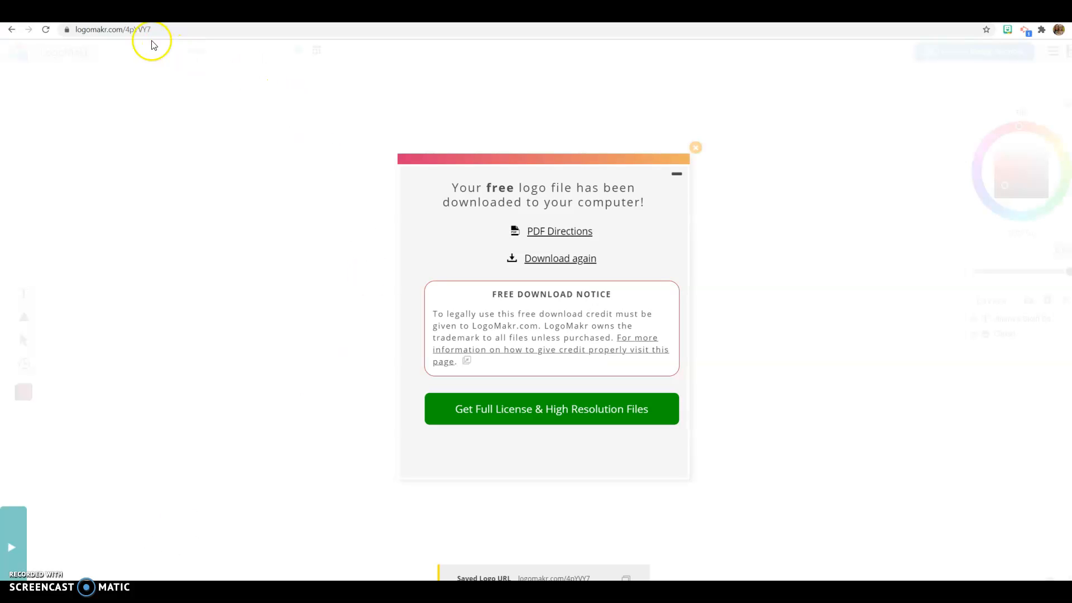
Select the saved logo's web address and close the free download notice to return to the canvas.
click(208, 31)
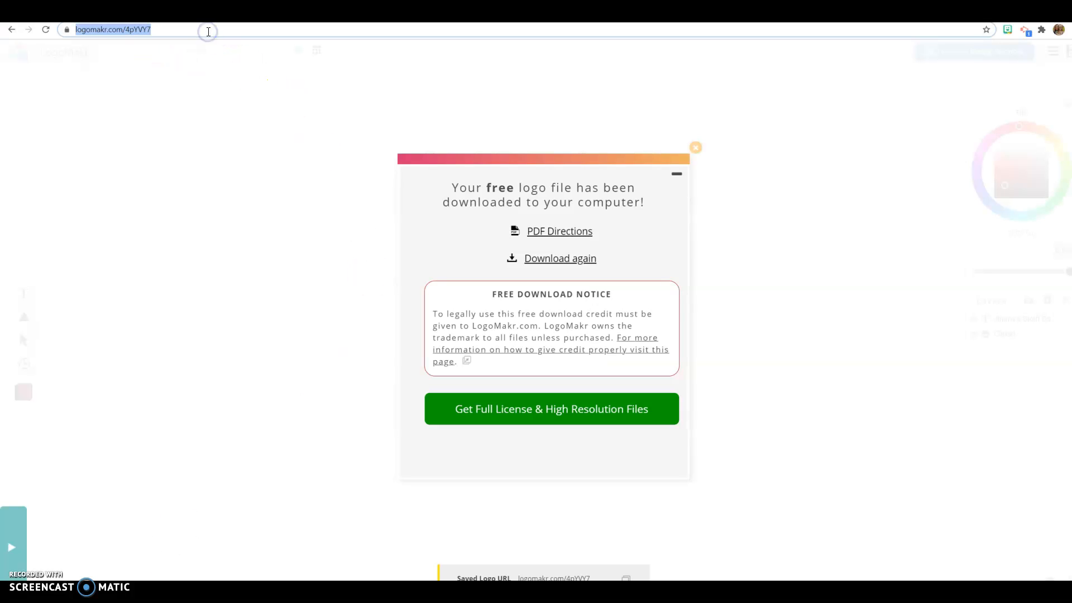
click(696, 147)
mouse_move(24, 316)
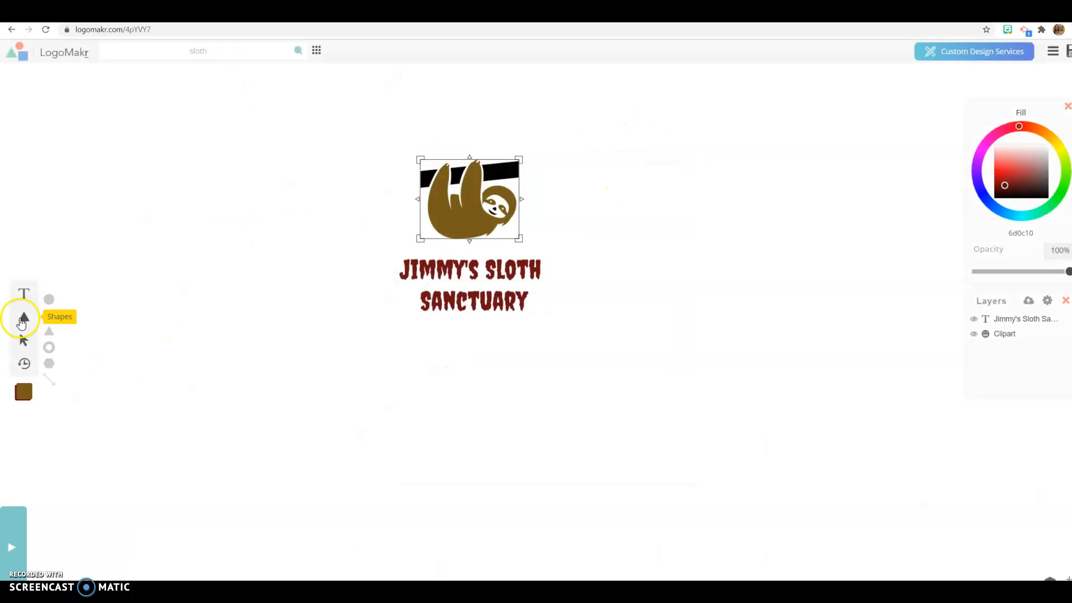